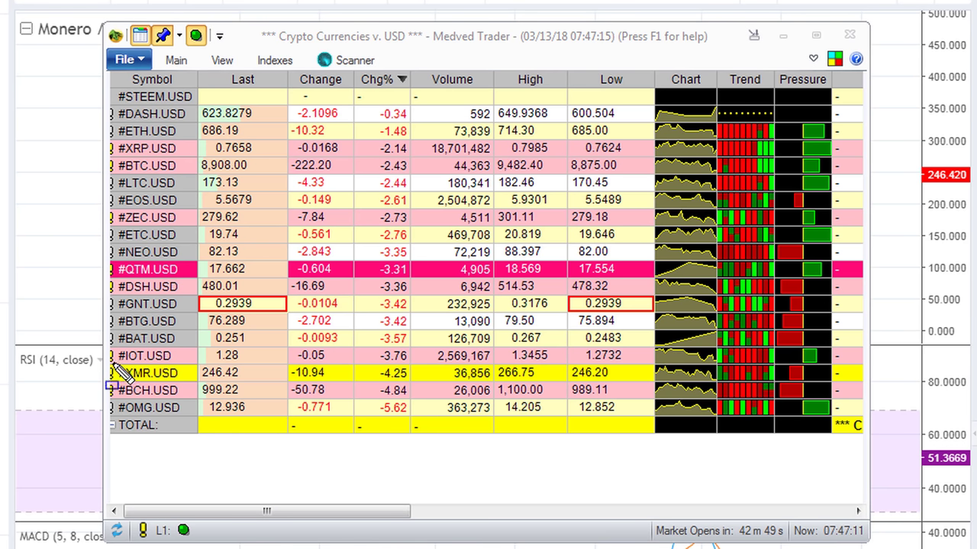
Drag the #XMR.USD row from the Crypto Currencies watchlist over to the chart
left_click_drag(114, 365, 416, 385)
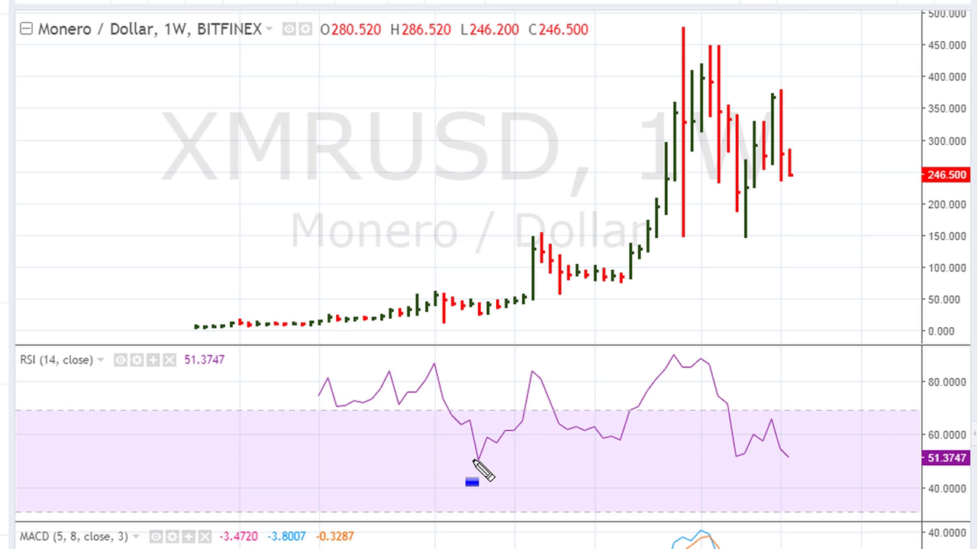
Draw an RSI support line near 51.4 with a down arrow below it, then clear the marks
left_click(474, 458)
left_click(854, 458)
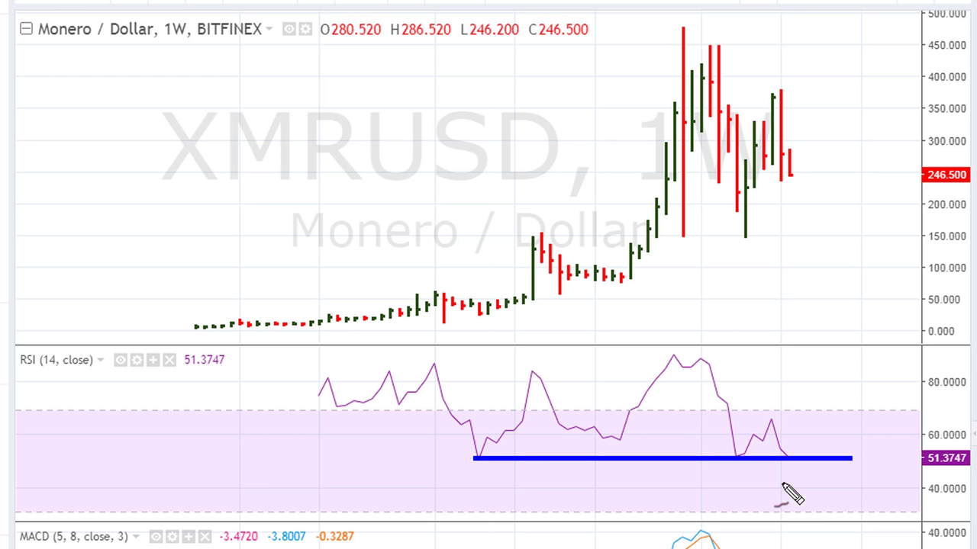
mouse_move(807, 444)
left_mouse_down()
mouse_move(821, 485)
mouse_move(822, 476)
mouse_move(813, 479)
mouse_move(824, 463)
mouse_move(819, 492)
left_mouse_up()
key("Escape")
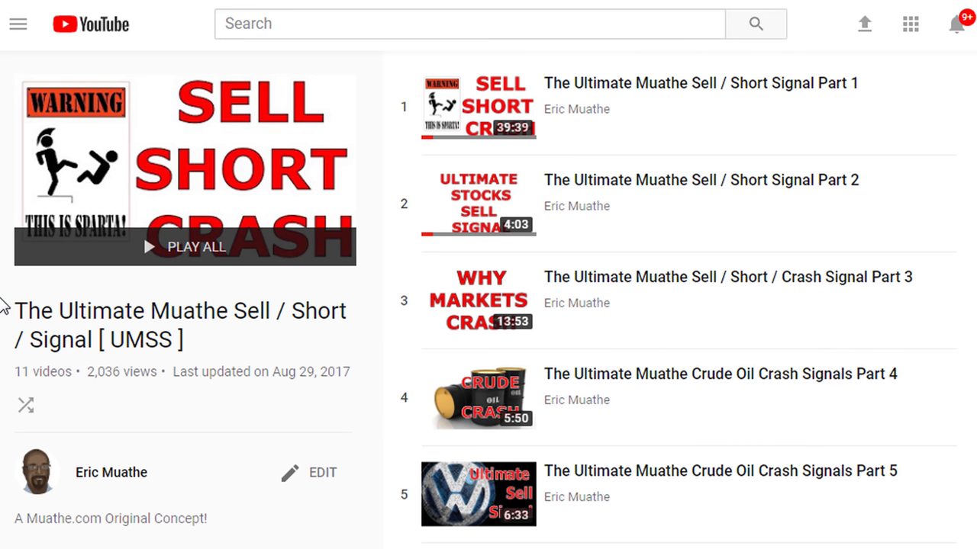
Outline the UMSS sell/short signal playlist title twice with a rectangle
mouse_move(8, 284)
left_mouse_down()
mouse_move(116, 284)
mouse_move(355, 349)
mouse_move(362, 360)
left_mouse_up()
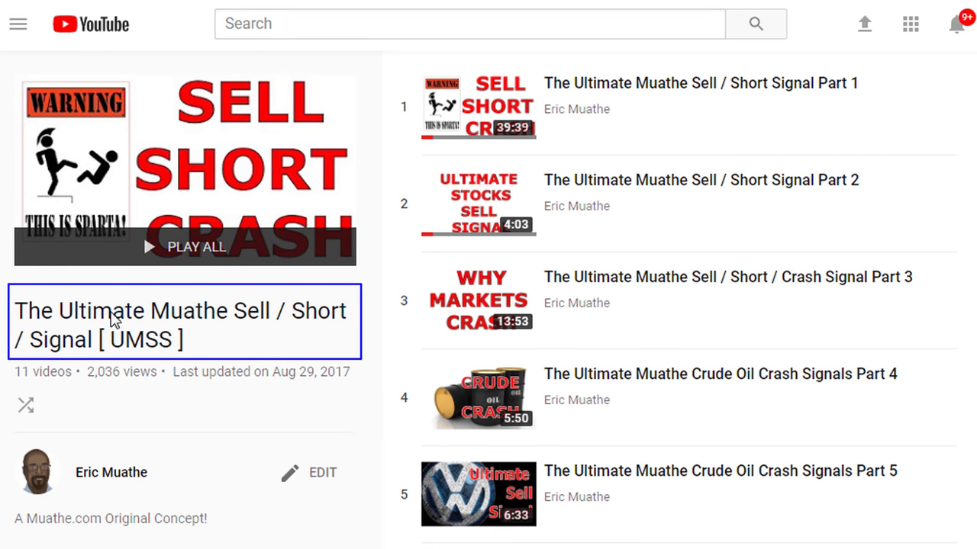
mouse_move(9, 288)
left_mouse_down()
mouse_move(354, 371)
mouse_move(364, 362)
left_mouse_up()
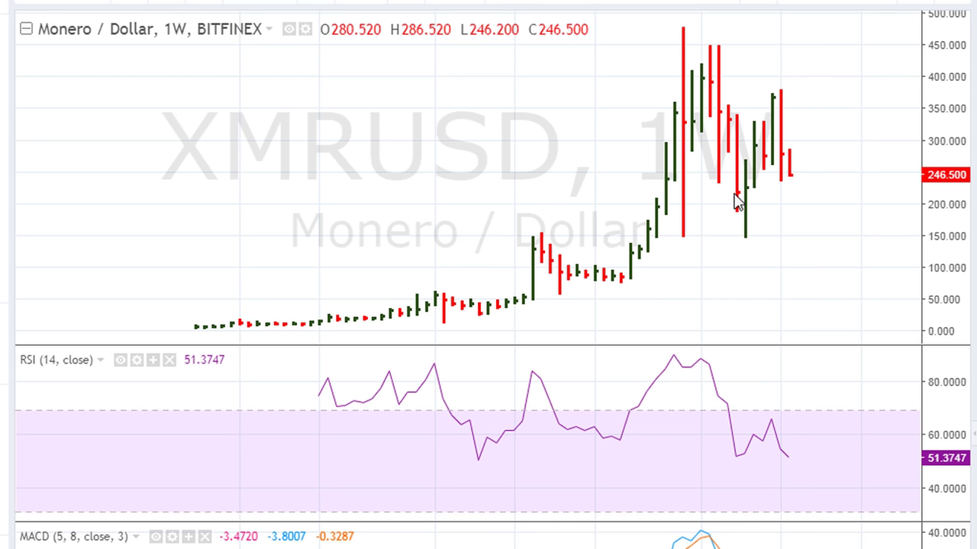
Box the low on the red bar, handwrite 219.65 below it, and extend a support line right
left_click_drag(734, 190, 748, 201)
left_click_drag(704, 299, 744, 330)
mouse_move(765, 276)
left_mouse_down()
mouse_move(755, 296)
mouse_move(770, 313)
mouse_move(766, 332)
left_mouse_up()
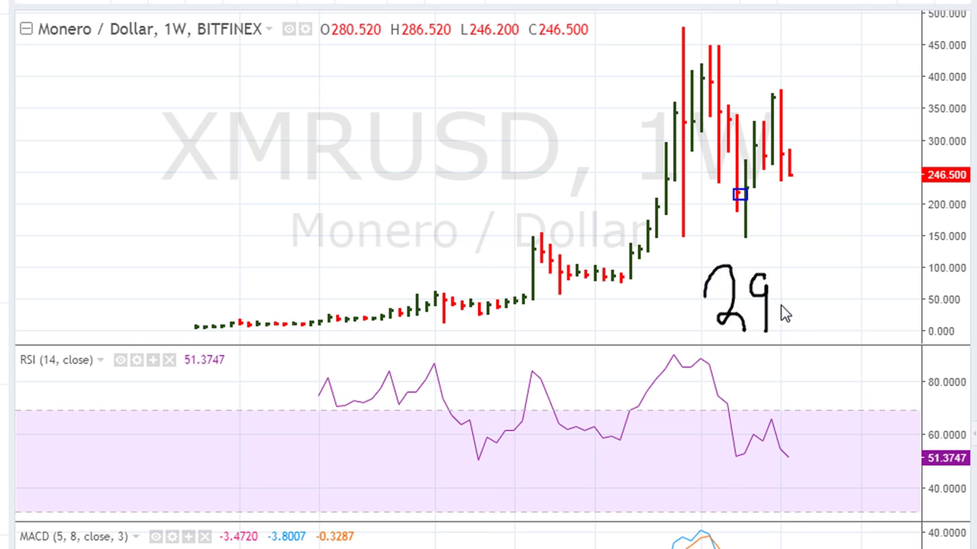
left_click_drag(744, 276, 744, 329)
mouse_move(811, 273)
left_mouse_down()
mouse_move(799, 312)
mouse_move(800, 300)
left_mouse_up()
left_click_drag(843, 275, 823, 313)
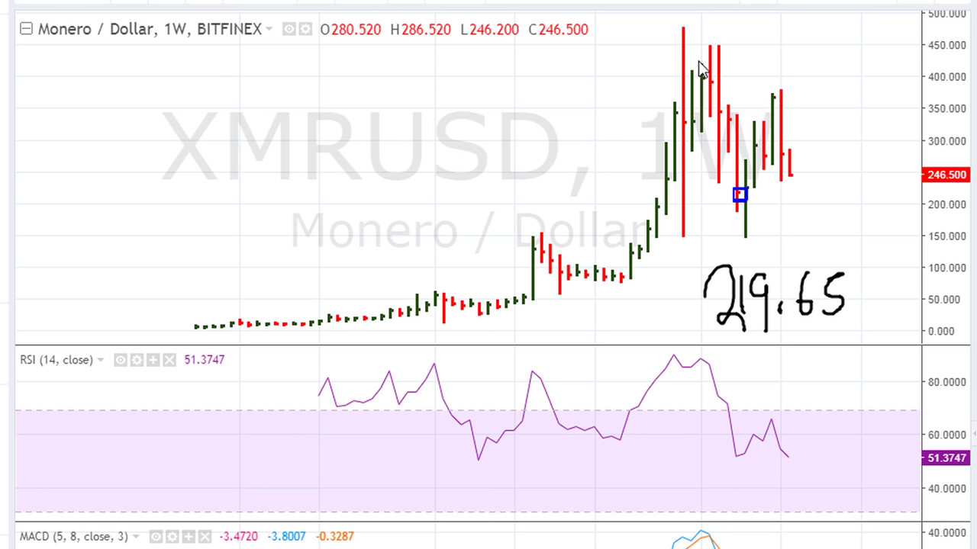
left_click_drag(735, 194, 913, 200)
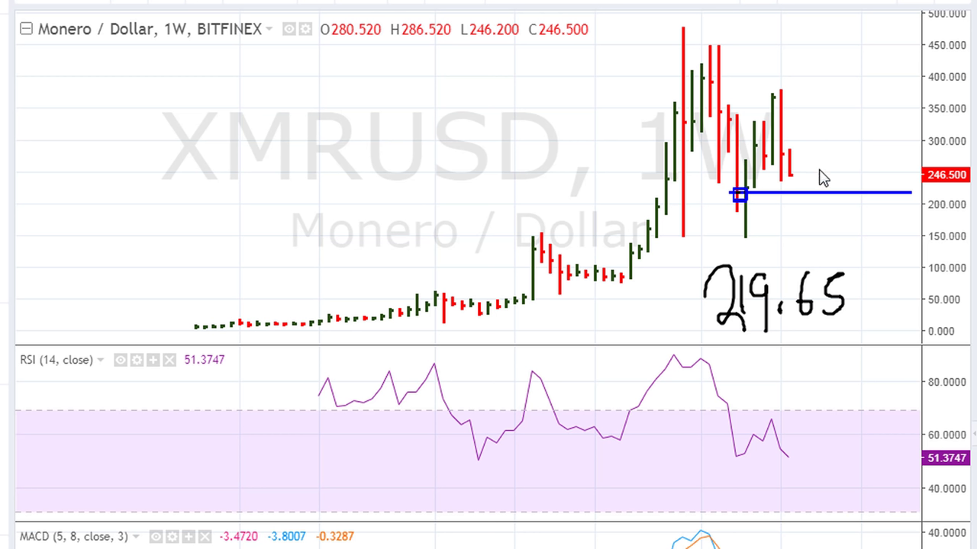
Add a down arrow breaking the price support and an RSI support line with a down arrow
mouse_move(816, 176)
left_mouse_down()
mouse_move(819, 218)
mouse_move(833, 232)
mouse_move(850, 216)
mouse_move(832, 226)
left_mouse_up()
left_click_drag(476, 459, 916, 458)
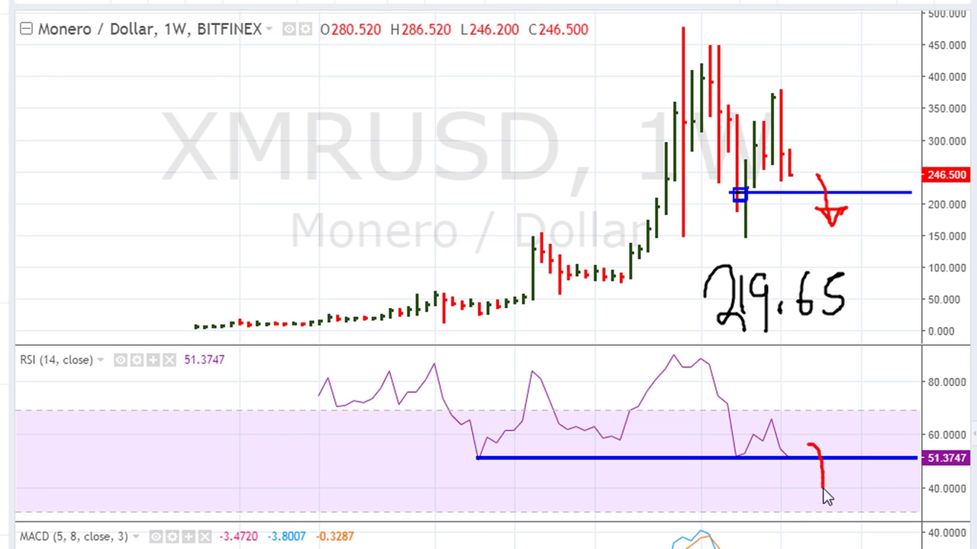
mouse_move(823, 489)
left_mouse_down()
mouse_move(838, 493)
mouse_move(822, 490)
mouse_move(841, 479)
mouse_move(824, 499)
mouse_move(811, 491)
mouse_move(828, 506)
mouse_move(821, 493)
left_mouse_up()
Underline the decimal in 219.65, circle the 51.3747 RSI reading, and write 50 by the arrow
left_click_drag(776, 329, 800, 332)
mouse_move(923, 453)
left_mouse_down()
mouse_move(969, 445)
mouse_move(941, 488)
mouse_move(908, 453)
left_mouse_up()
mouse_move(863, 482)
left_mouse_down()
mouse_move(856, 498)
mouse_move(883, 512)
mouse_move(889, 473)
left_mouse_up()
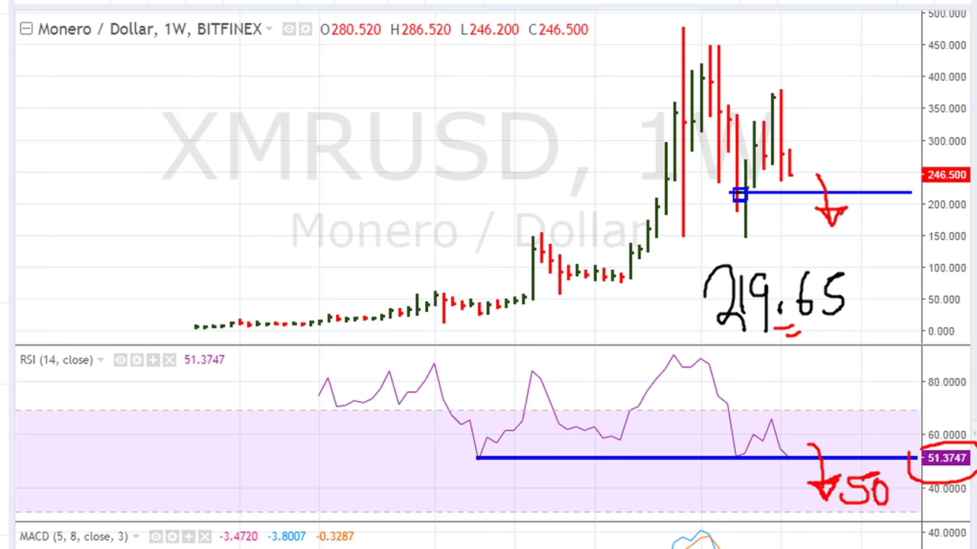
Clear the marks, move MACD above RSI, and mark its lows with a support line and down arrow
key("Escape")
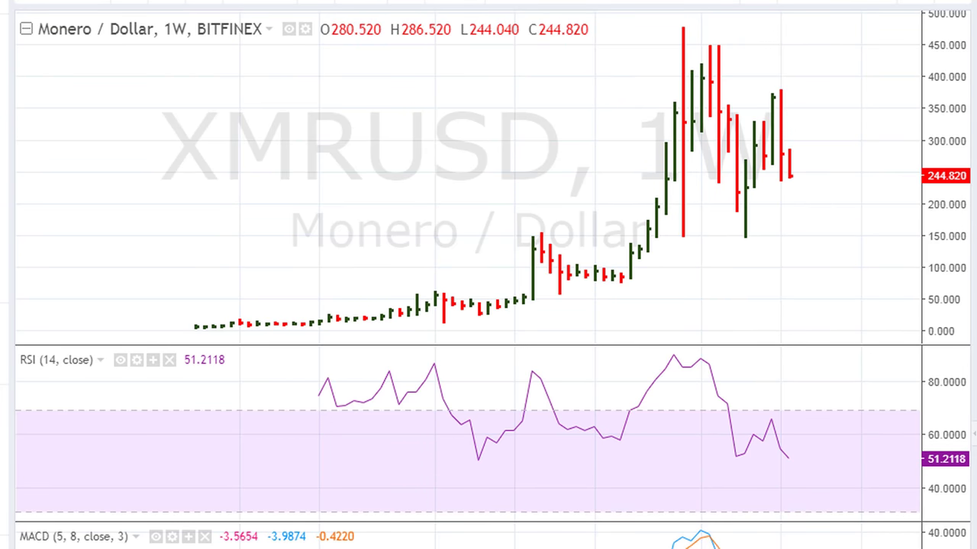
left_click(876, 538)
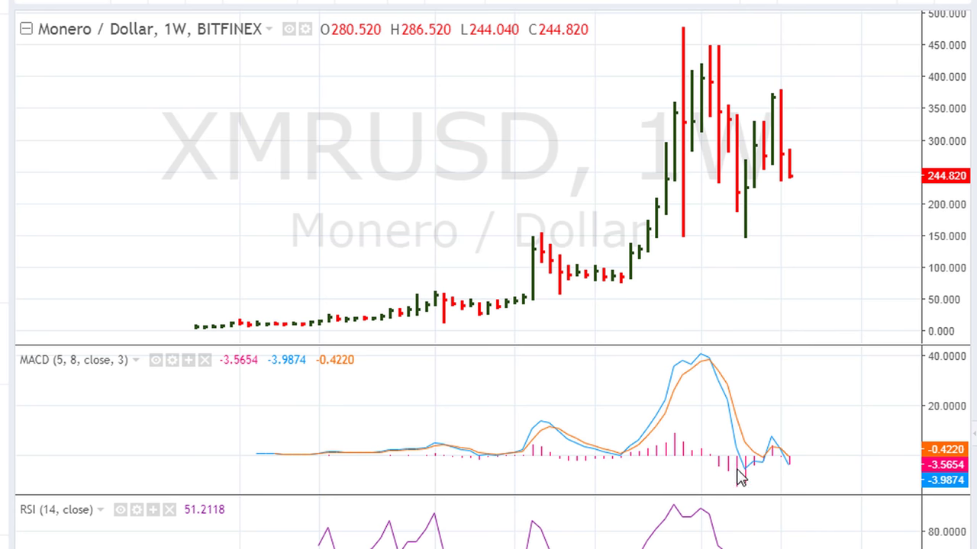
left_click_drag(860, 469, 198, 471)
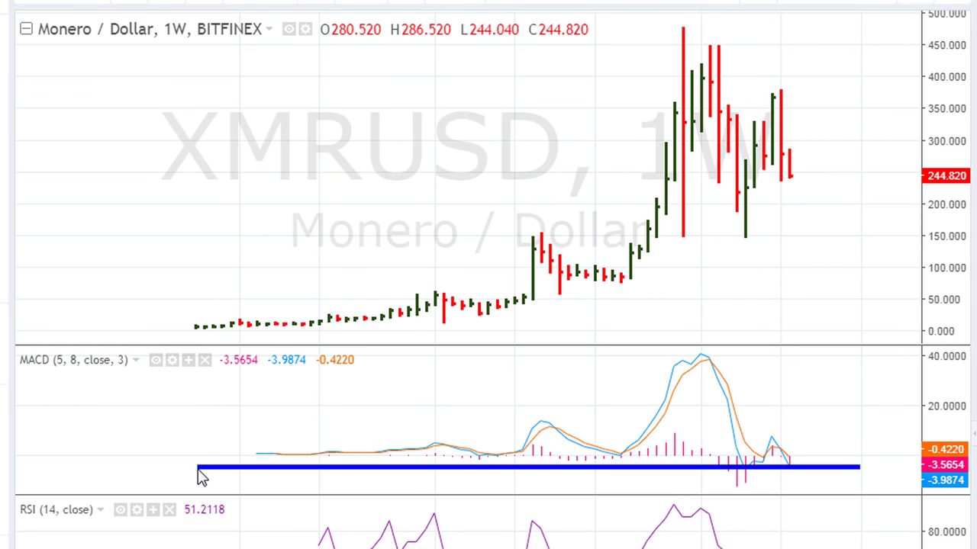
mouse_move(807, 450)
left_mouse_down()
mouse_move(806, 504)
mouse_move(819, 517)
mouse_move(838, 481)
mouse_move(810, 485)
left_mouse_up()
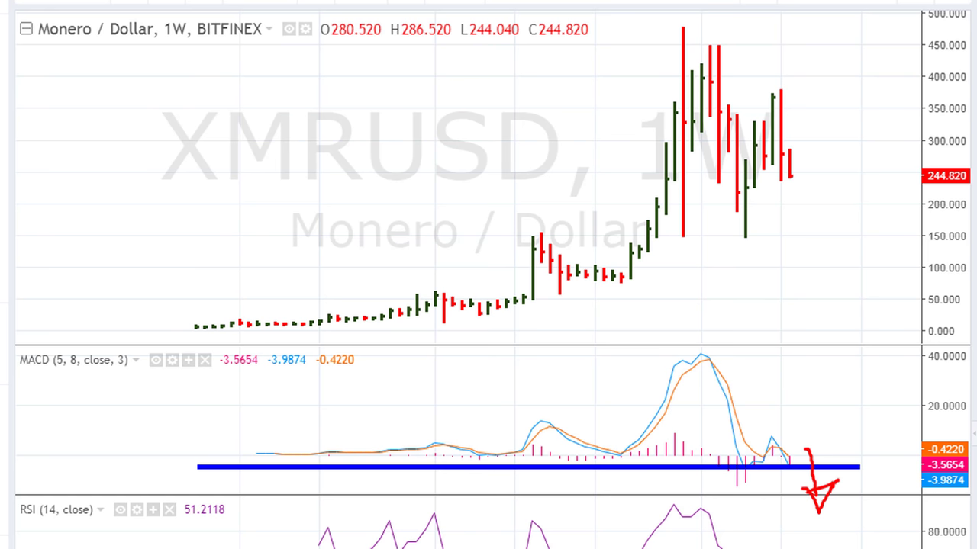
Clear the MACD marks and bring the Crypto Currencies v. USD watchlist forward over the chart
key("Escape")
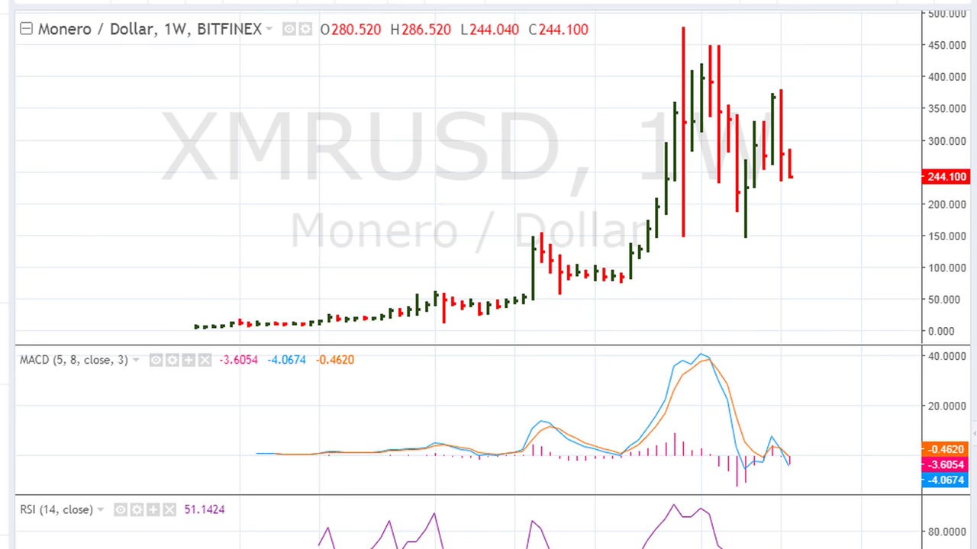
key("alt+Tab")
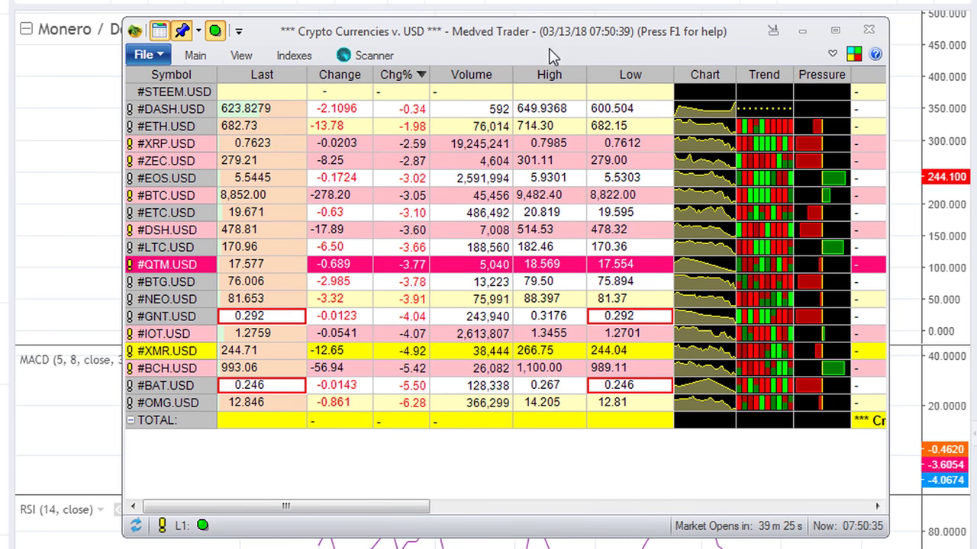
left_click_drag(478, 44, 562, 61)
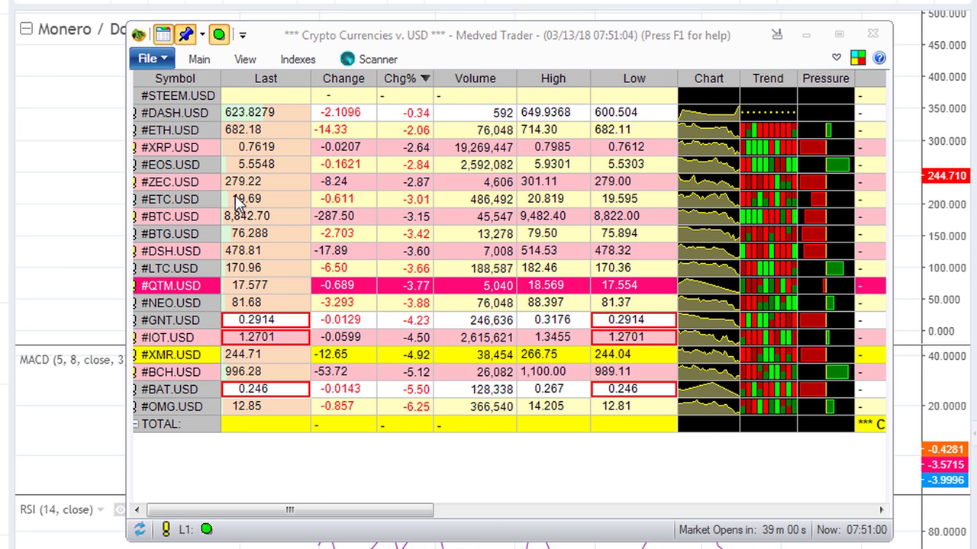
Write 2017 over the watchlist with a line to the Low column, plus 3y with a down arrow
mouse_move(403, 222)
left_mouse_down()
mouse_move(436, 223)
mouse_move(444, 254)
left_mouse_up()
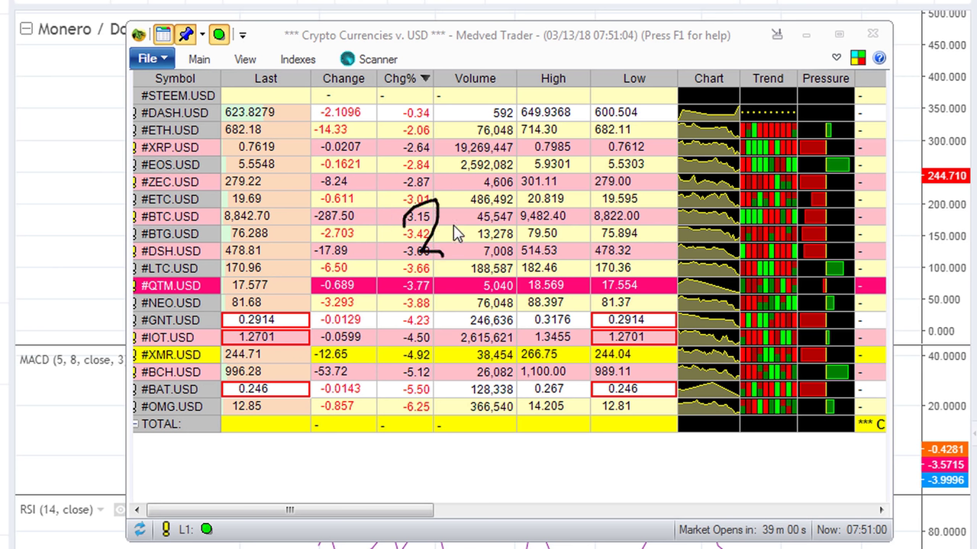
mouse_move(493, 200)
left_mouse_down()
mouse_move(494, 254)
mouse_move(534, 195)
mouse_move(519, 251)
mouse_move(529, 222)
left_mouse_up()
mouse_move(448, 267)
left_mouse_down()
mouse_move(548, 261)
mouse_move(583, 187)
mouse_move(595, 121)
mouse_move(604, 205)
mouse_move(622, 183)
left_mouse_up()
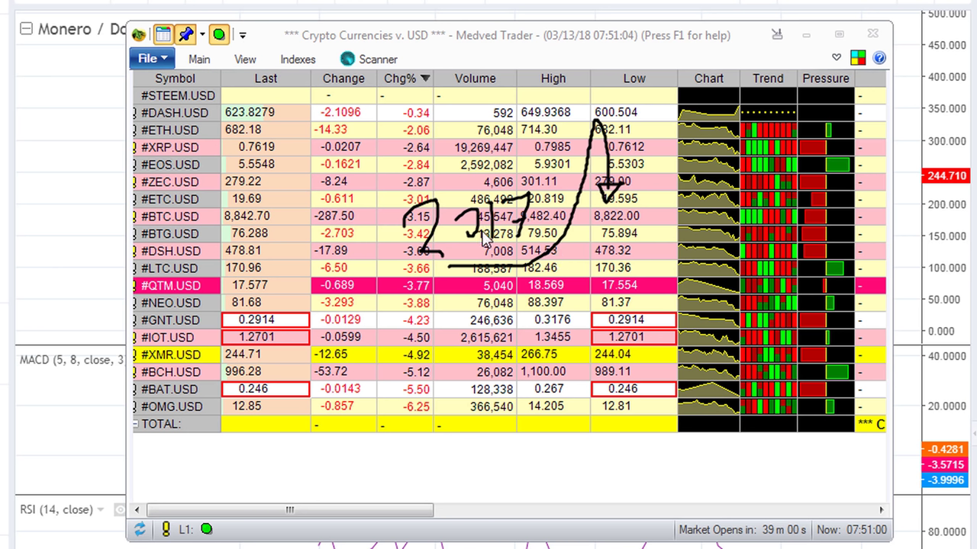
mouse_move(462, 233)
left_mouse_down()
mouse_move(472, 229)
mouse_move(468, 238)
left_mouse_up()
mouse_move(583, 252)
left_mouse_down()
mouse_move(591, 276)
mouse_move(621, 263)
mouse_move(636, 282)
mouse_move(643, 263)
mouse_move(654, 263)
mouse_move(662, 284)
mouse_move(648, 302)
left_mouse_up()
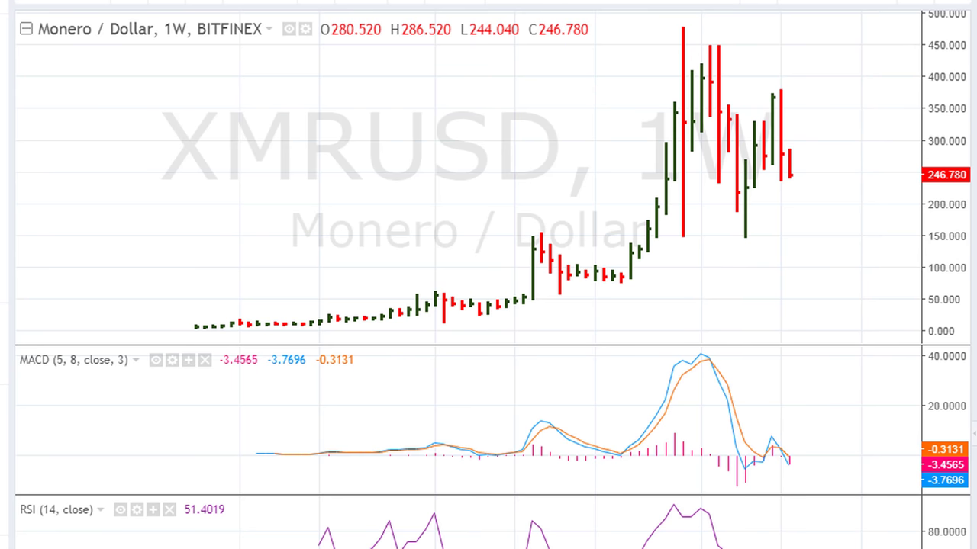
Box the recent weekly low, extend a support line right from it, and add a red down arrow
left_click(738, 195)
left_click(836, 195)
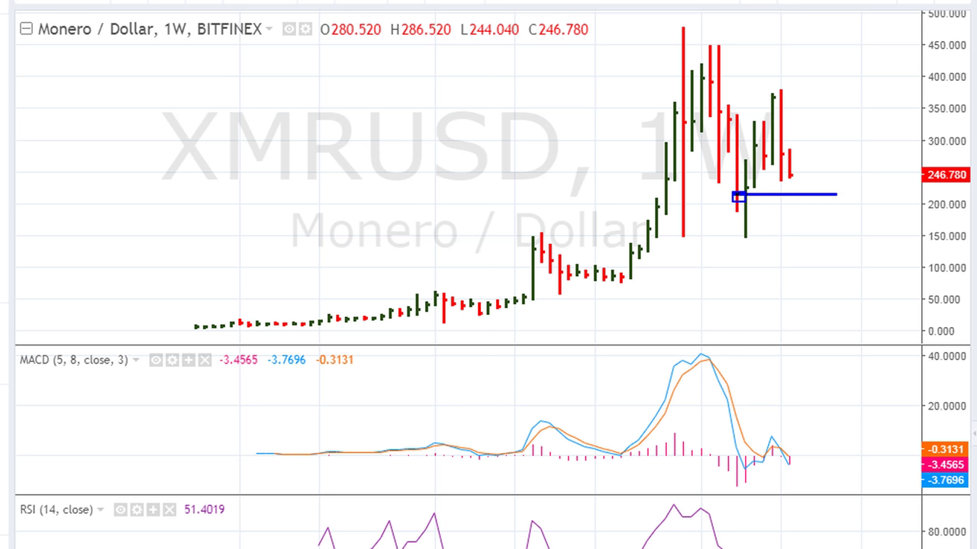
mouse_move(805, 177)
left_mouse_down()
mouse_move(805, 241)
mouse_move(814, 227)
mouse_move(817, 244)
mouse_move(807, 229)
mouse_move(814, 252)
mouse_move(807, 247)
left_mouse_up()
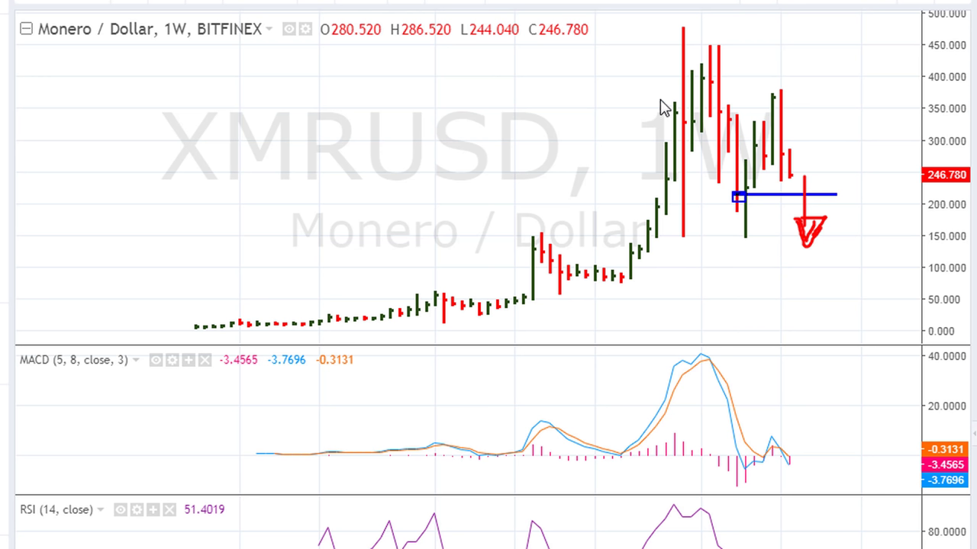
Bring the Crypto Currencies v. USD watchlist to the front and move it left over the chart
key("alt+Tab")
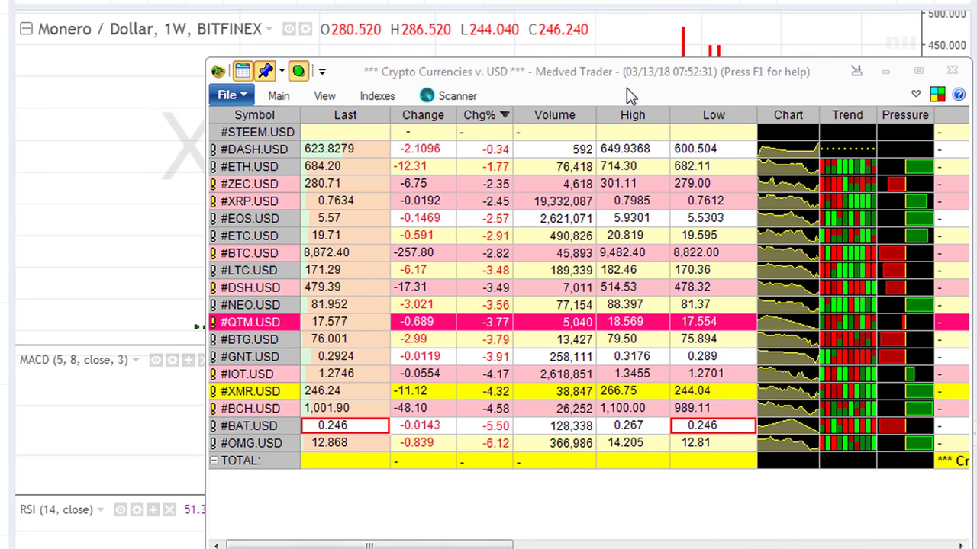
left_click_drag(626, 87, 517, 55)
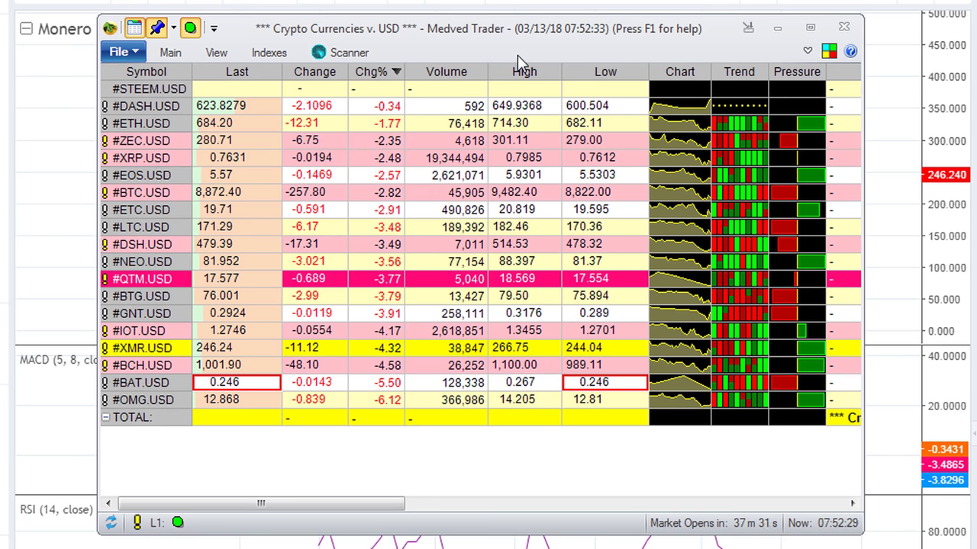